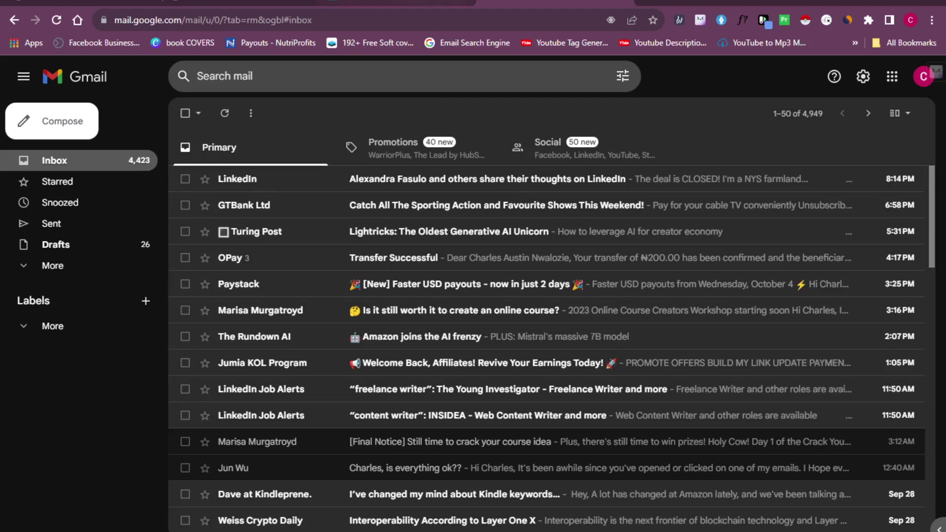
Switch to the SEND BULK EMAIL CHECKOUT DEMO spreadsheet and examine the note on a merge status cell.
{"action": "left_click", "coordinate": [399, 2]}
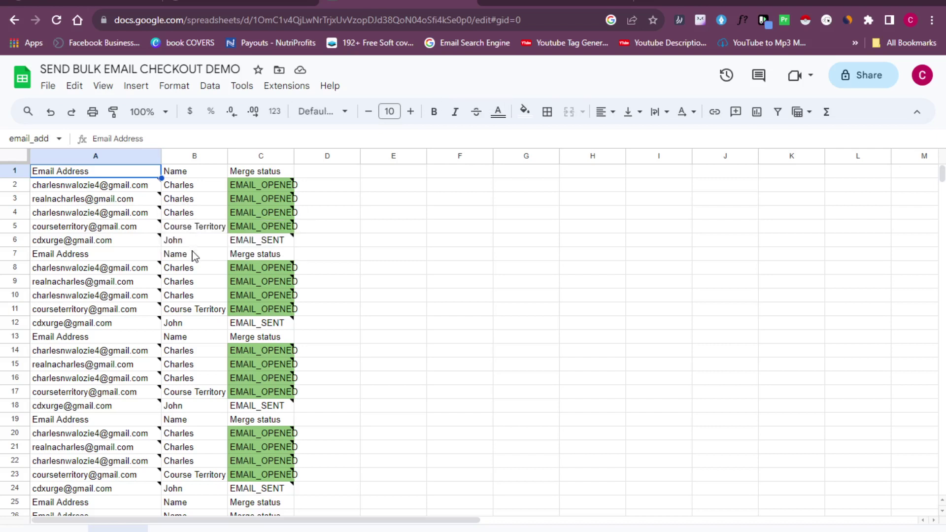
{"action": "mouse_move", "coordinate": [262, 196]}
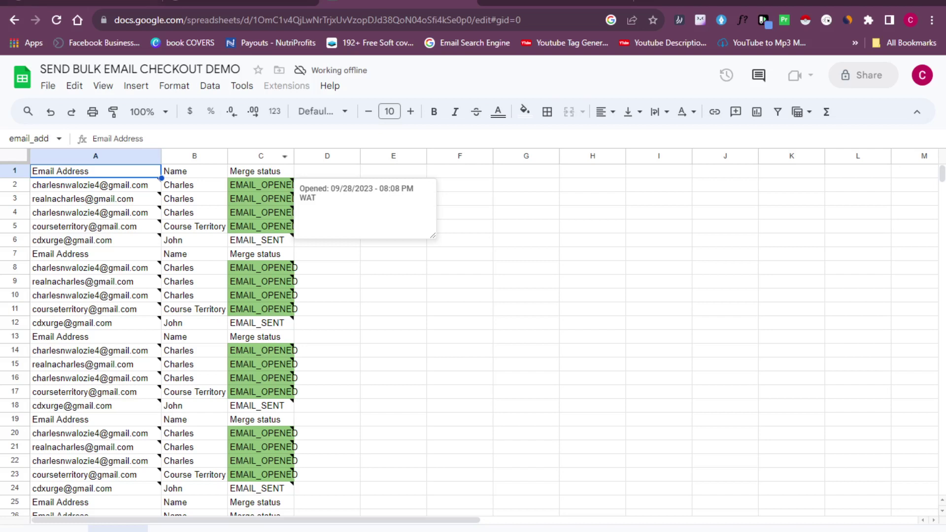
Switch to the Google search page and replace the existing query with a search for "docs.google".
{"action": "key", "text": "ctrl+shift+Tab"}
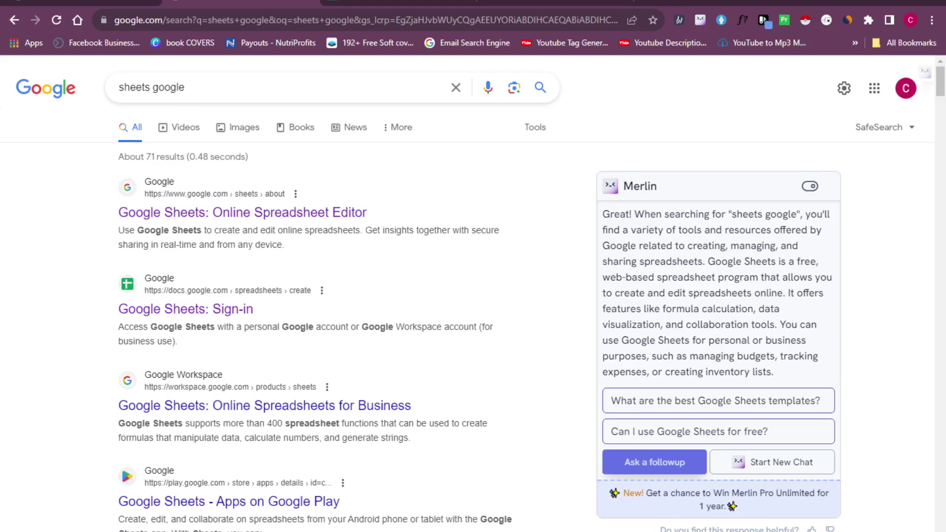
{"action": "left_click", "coordinate": [290, 88]}
{"action": "key", "text": "BackSpace"}
{"action": "key", "text": "BackSpace"}
{"action": "key", "text": "BackSpace"}
{"action": "key", "text": "BackSpace"}
{"action": "key", "text": "BackSpace"}
{"action": "key", "text": "BackSpace"}
{"action": "key", "text": "BackSpace"}
{"action": "key", "text": "BackSpace"}
{"action": "key", "text": "BackSpace"}
{"action": "key", "text": "BackSpace"}
{"action": "key", "text": "BackSpace"}
{"action": "key", "text": "BackSpace"}
{"action": "key", "text": "BackSpace"}
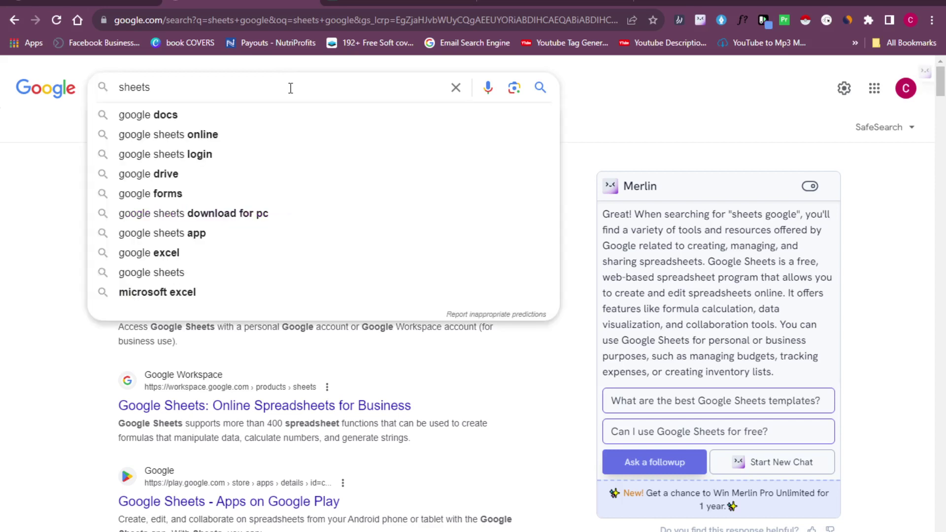
{"action": "type", "text": "docs"}
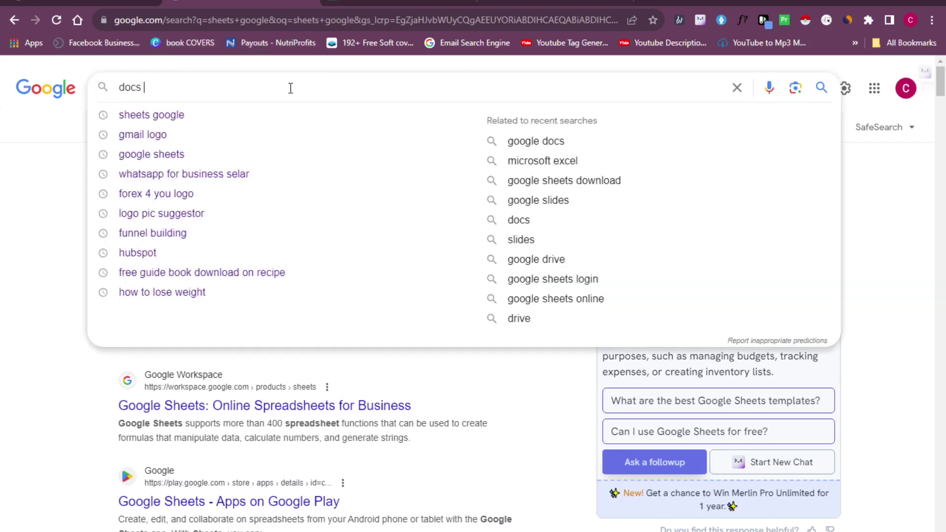
{"action": "key", "text": "BackSpace"}
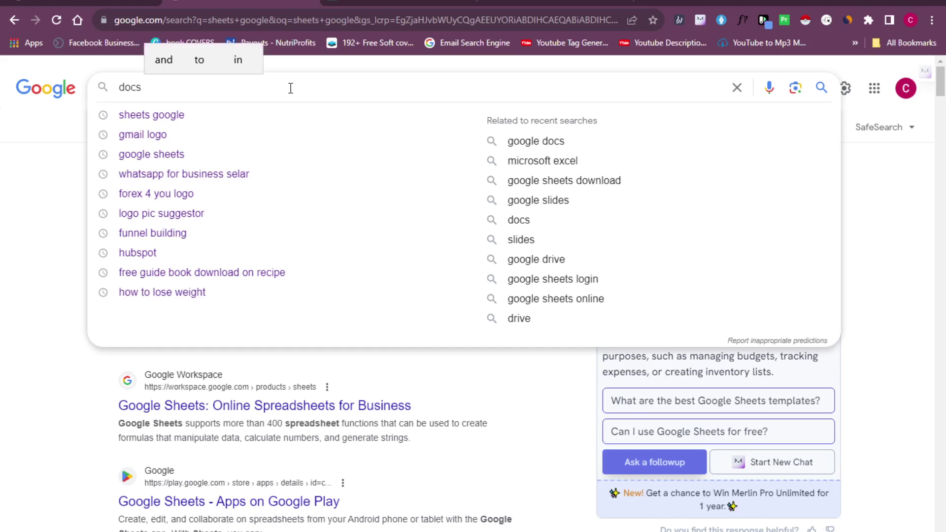
{"action": "type", "text": ".google"}
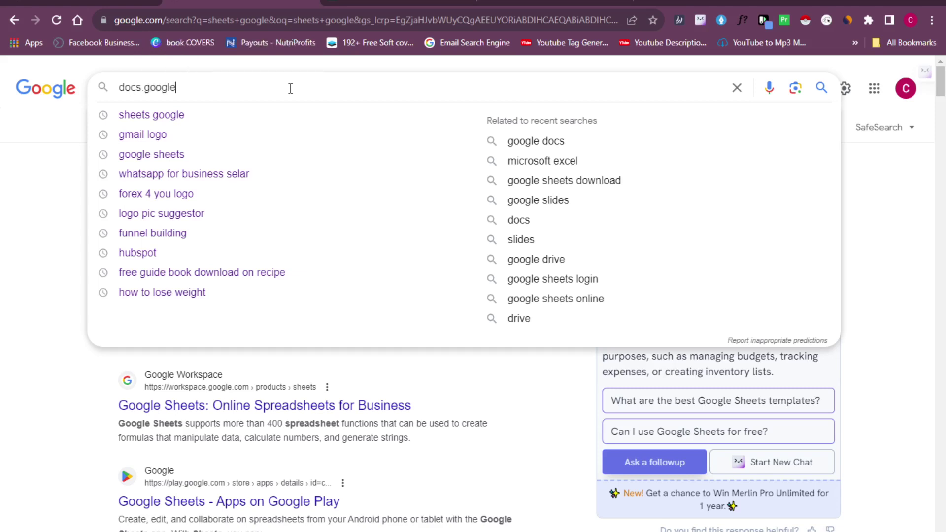
{"action": "key", "text": "Return"}
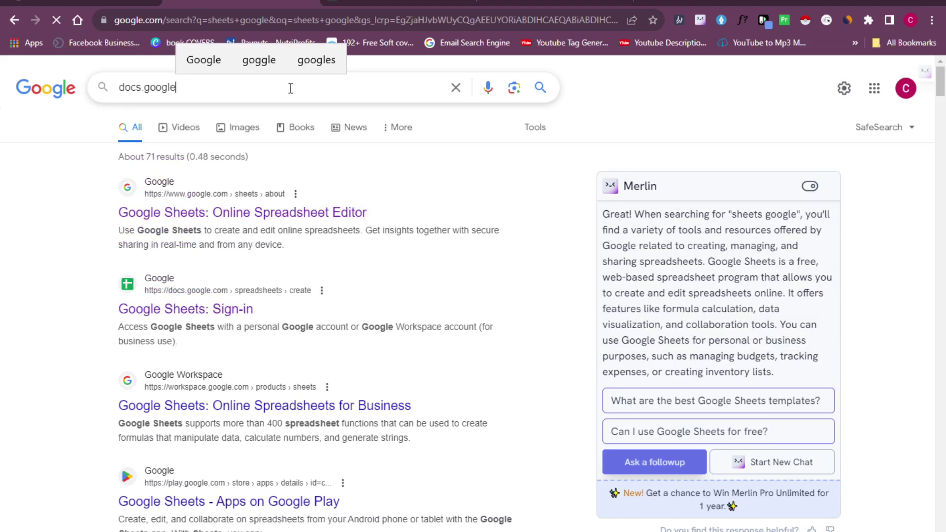
Create a new Google Sheets spreadsheet titled TO MY SUBSCRIBERS and dismiss the people chips introduction.
{"action": "left_click", "coordinate": [220, 318]}
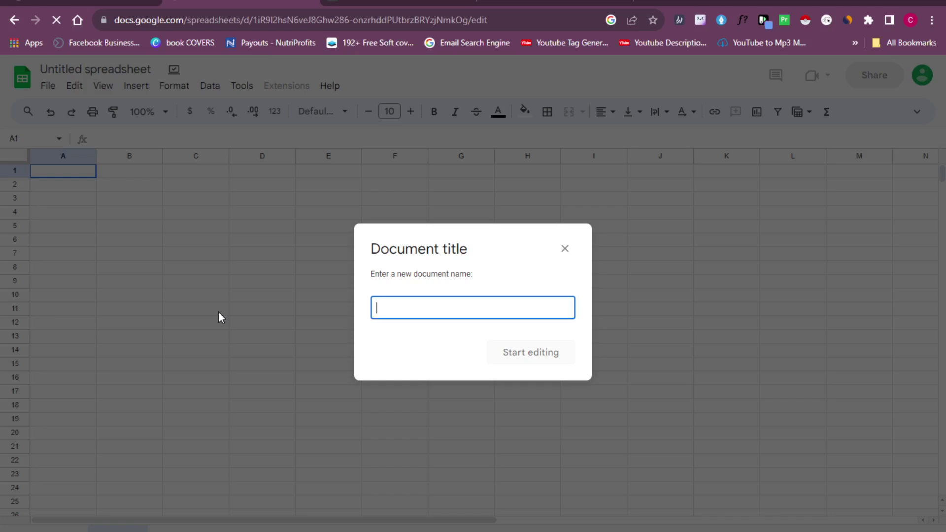
{"action": "type", "text": "TO MY"}
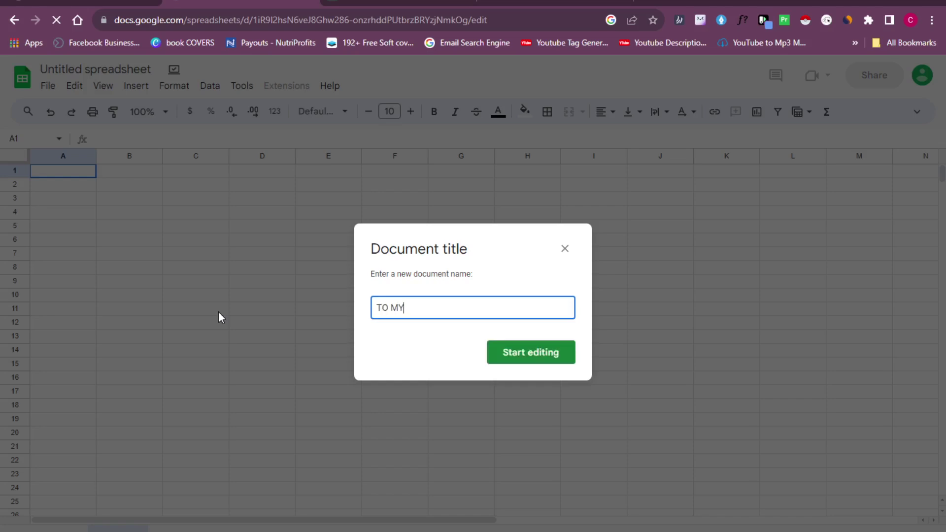
{"action": "type", "text": " SUBS"}
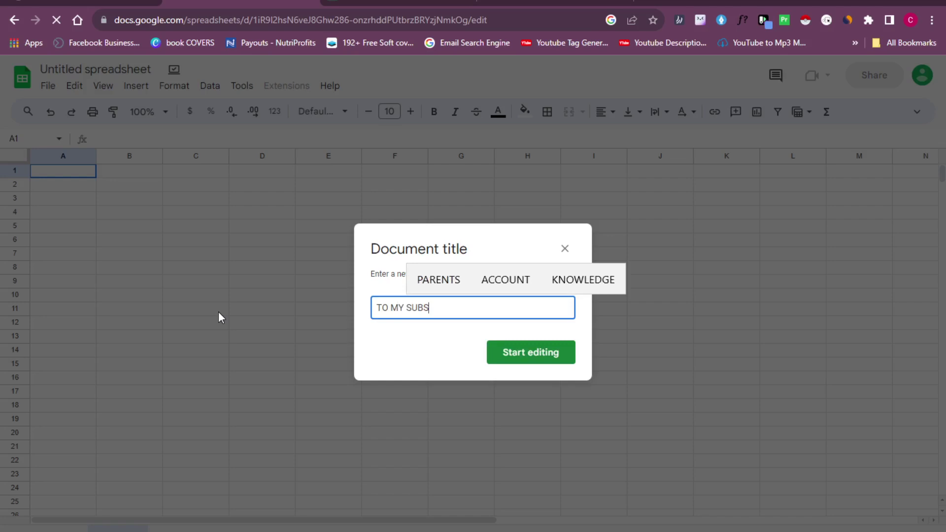
{"action": "type", "text": "CRIBERS"}
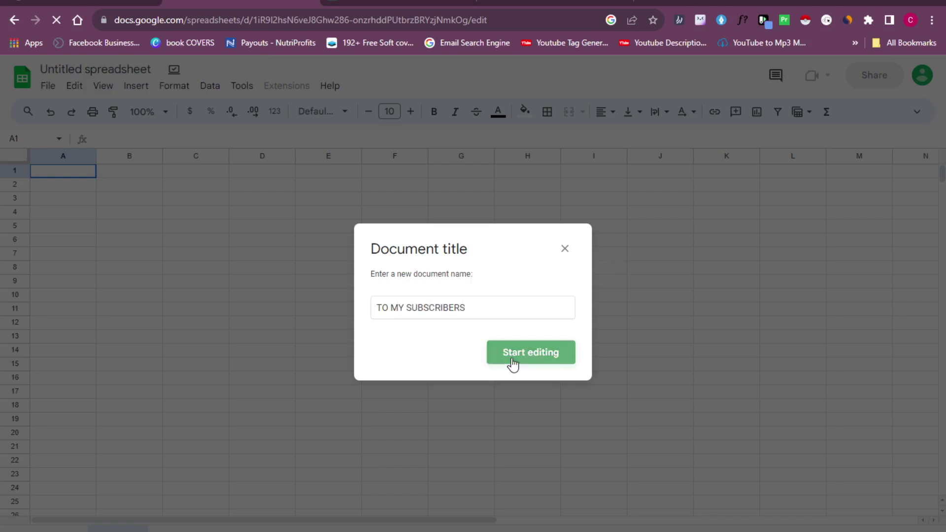
{"action": "left_click", "coordinate": [511, 361]}
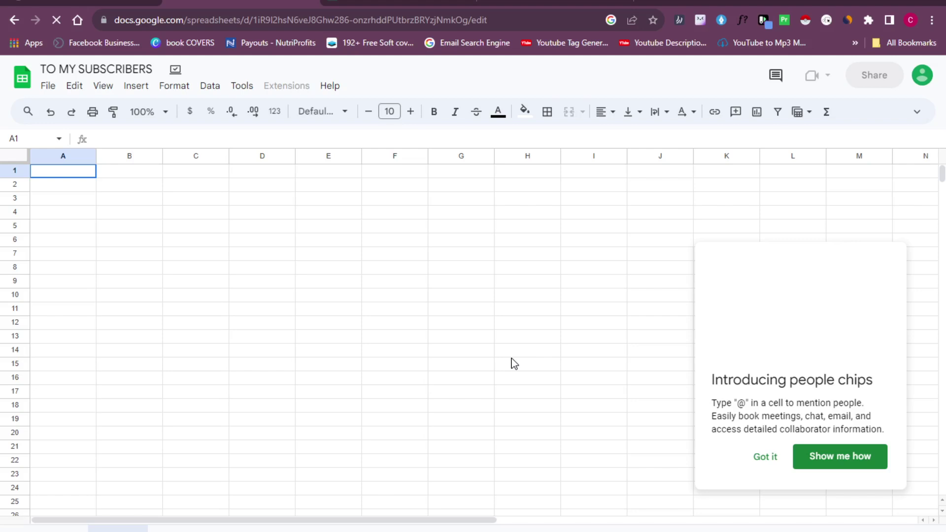
{"action": "left_click", "coordinate": [766, 457]}
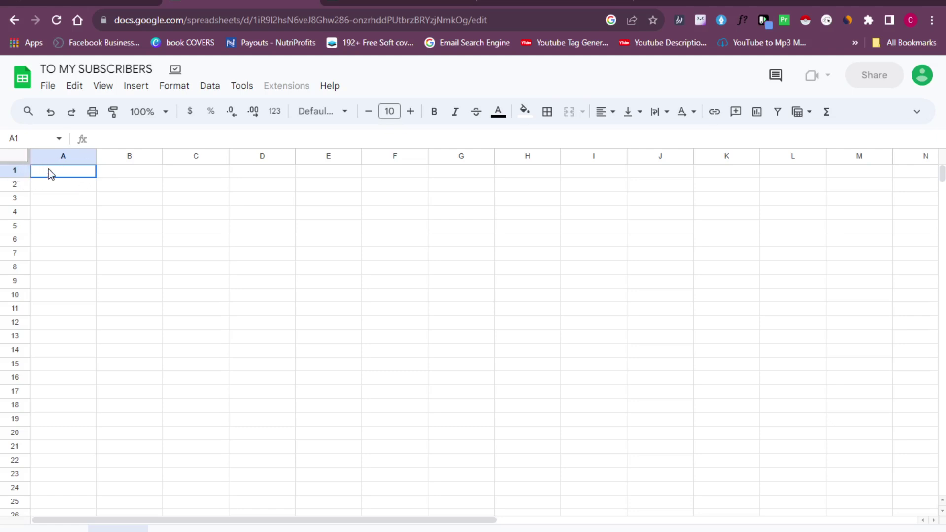
Enter the headers EMAIL ADDRESS in A1 and NAMES in B1, and widen column A to about twice its width.
{"action": "left_click", "coordinate": [53, 174]}
{"action": "type", "text": "EMAIL ADDRESS"}
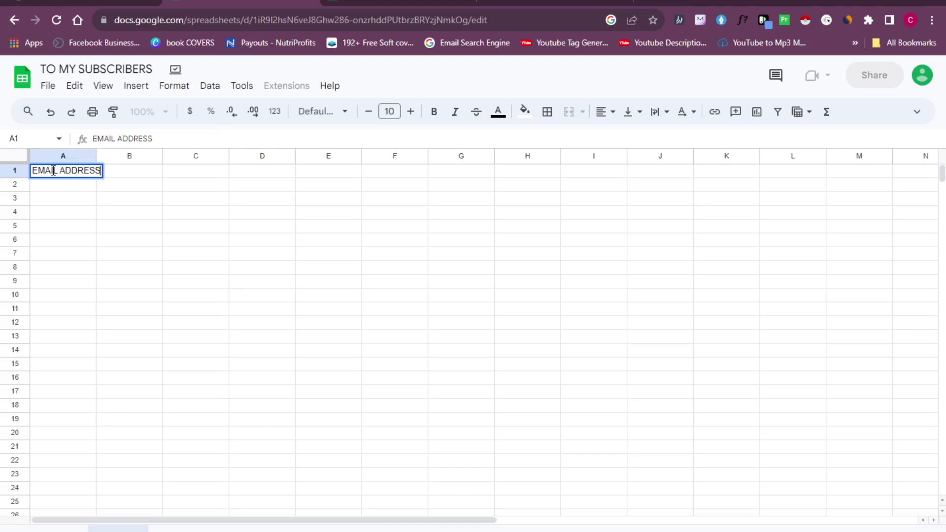
{"action": "left_click_drag", "start_coordinate": [96, 164], "coordinate": [162, 165]}
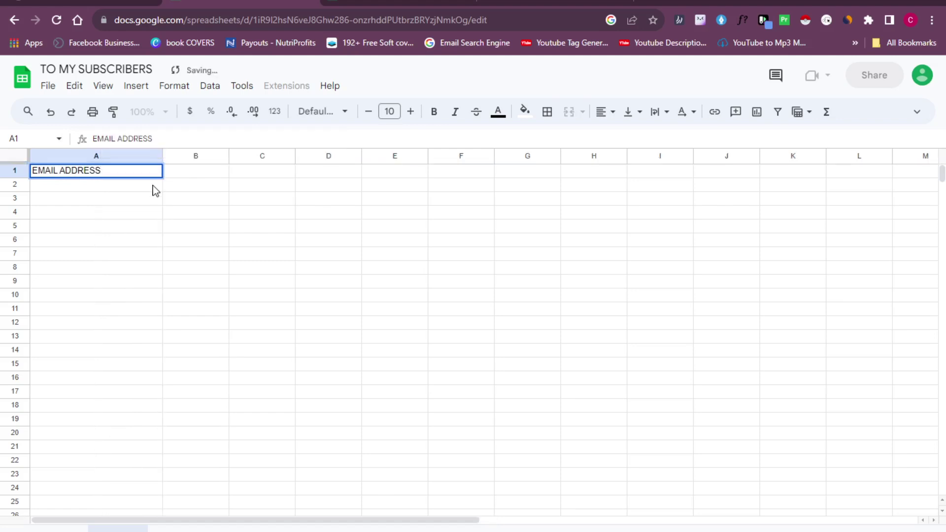
{"action": "key", "text": "Return"}
{"action": "left_click", "coordinate": [200, 171]}
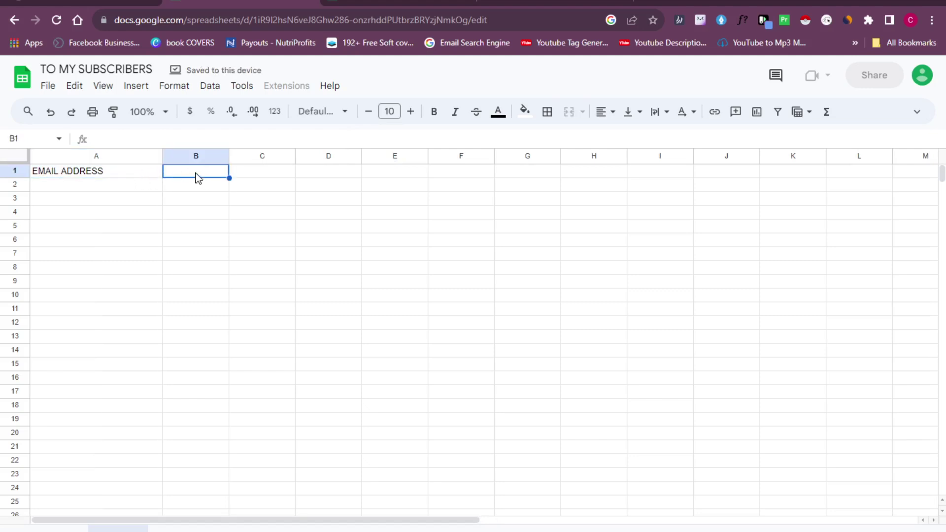
{"action": "type", "text": "NAMES"}
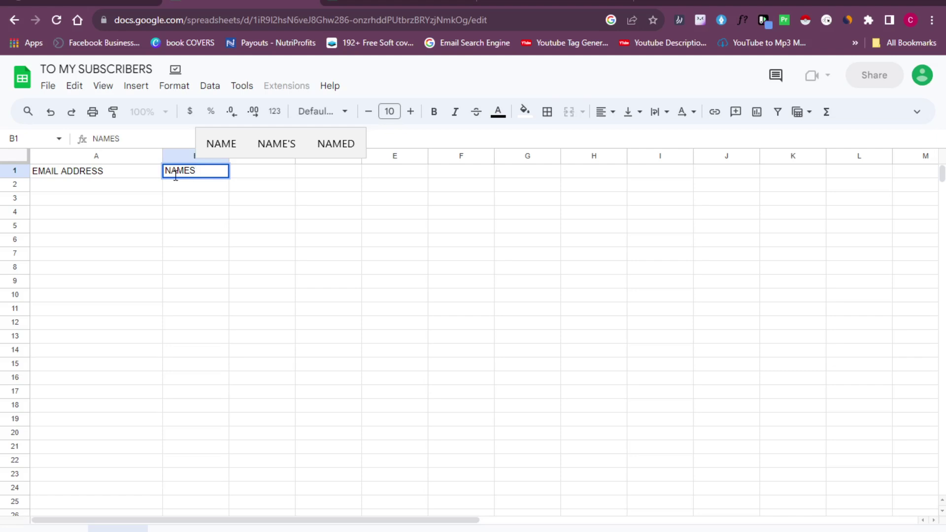
{"action": "left_click", "coordinate": [132, 186]}
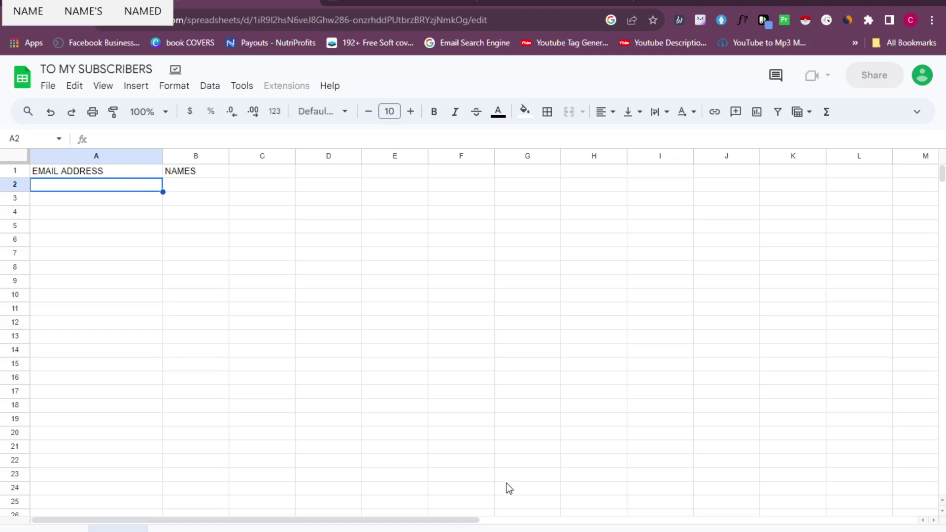
Copy all the email addresses from the NEW YT VIDEO EMAILS Notepad file and paste them into the spreadsheet starting at A2.
{"action": "mouse_move", "coordinate": [500, 530]}
{"action": "left_click", "coordinate": [557, 516]}
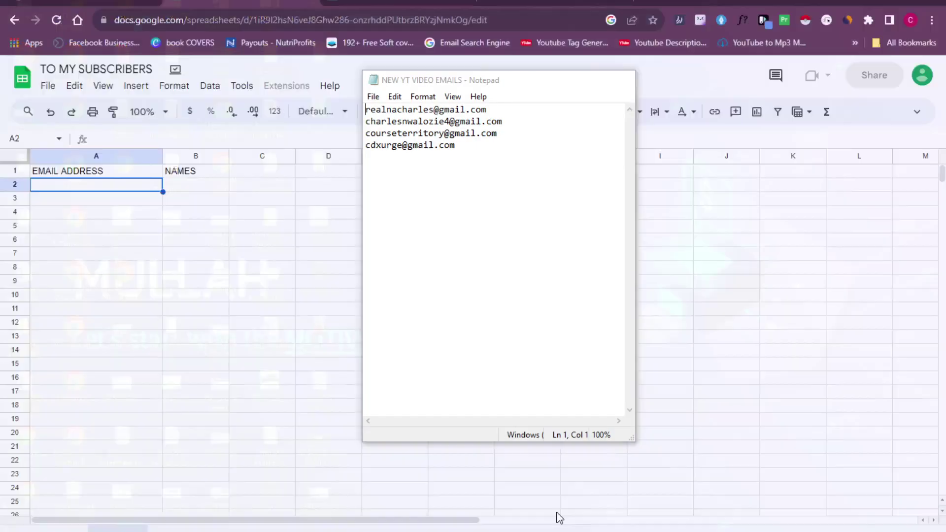
{"action": "left_click_drag", "start_coordinate": [464, 145], "coordinate": [365, 110]}
{"action": "right_click", "coordinate": [394, 116]}
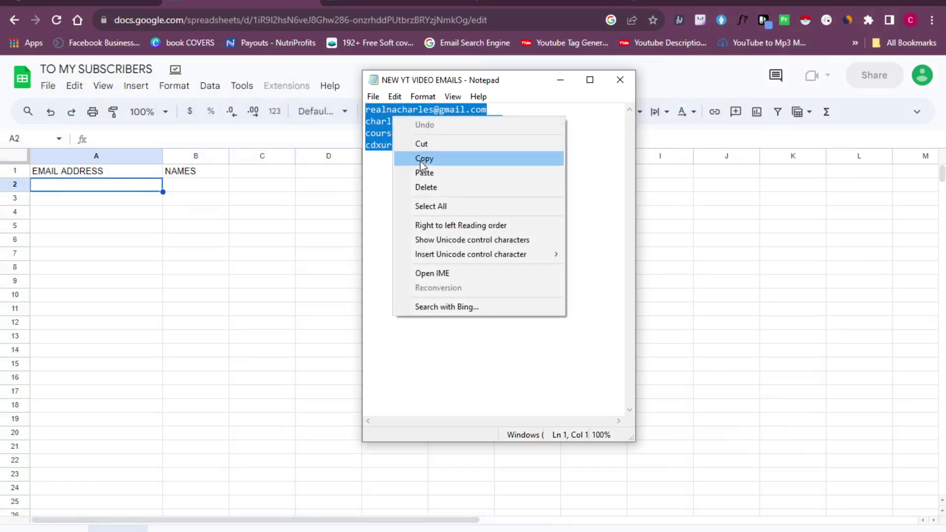
{"action": "left_click", "coordinate": [422, 158]}
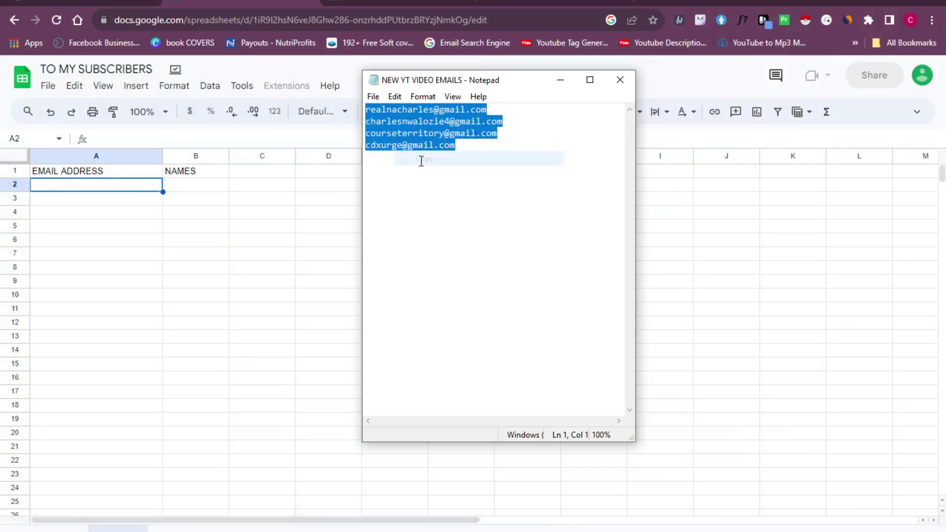
{"action": "left_click", "coordinate": [132, 190]}
{"action": "right_click", "coordinate": [132, 190]}
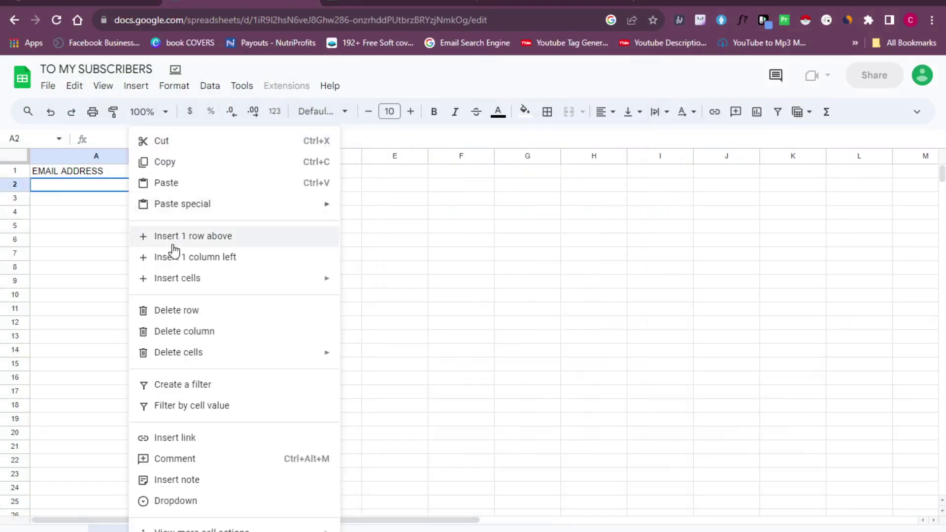
{"action": "left_click", "coordinate": [167, 184]}
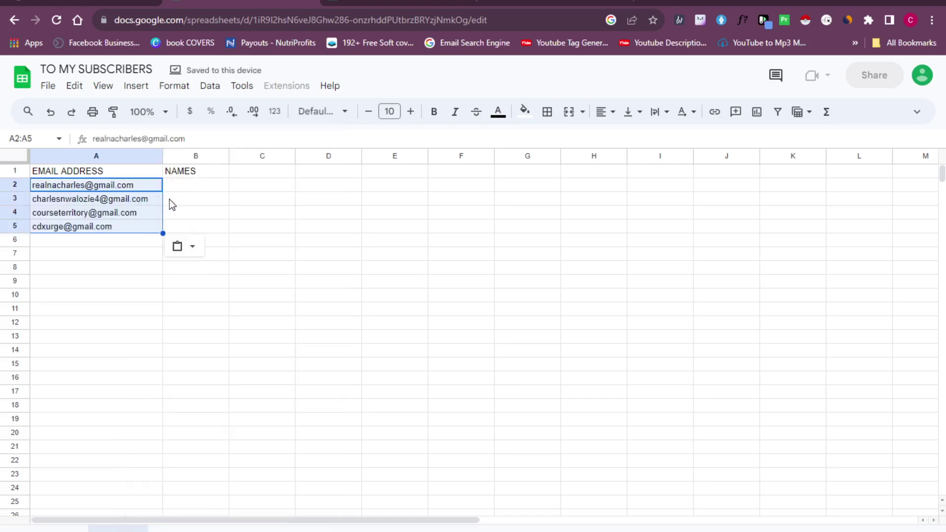
Enter each subscriber's first name in B2 to B5, beside the matching email address.
{"action": "left_click", "coordinate": [186, 187]}
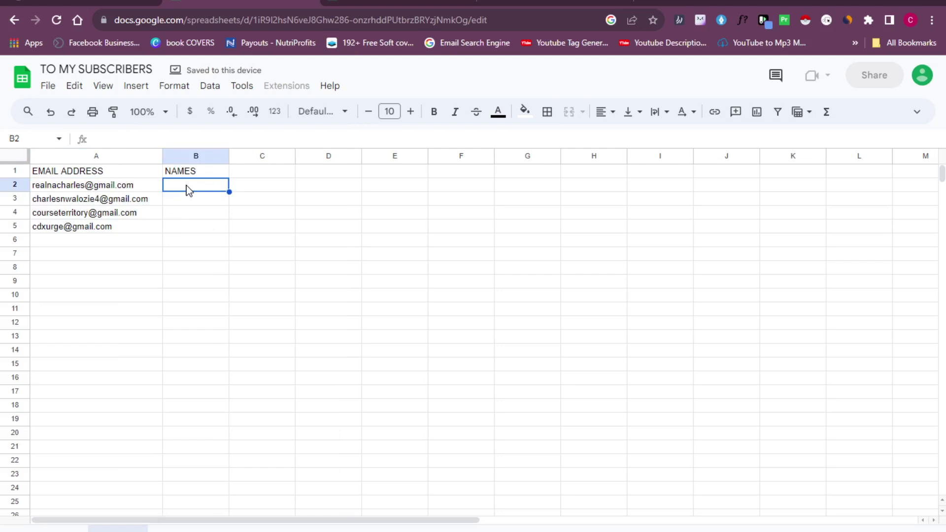
{"action": "type", "text": "C"}
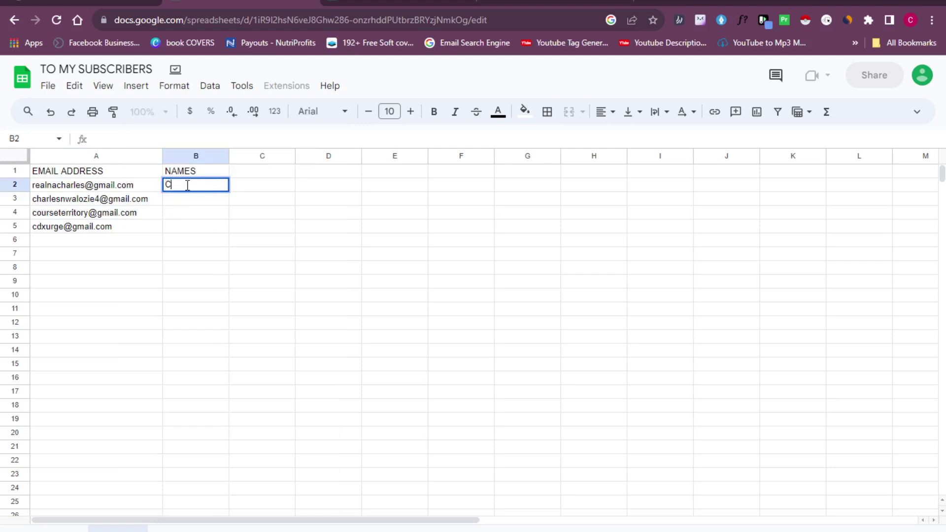
{"action": "type", "text": "harles"}
{"action": "key", "text": "Return"}
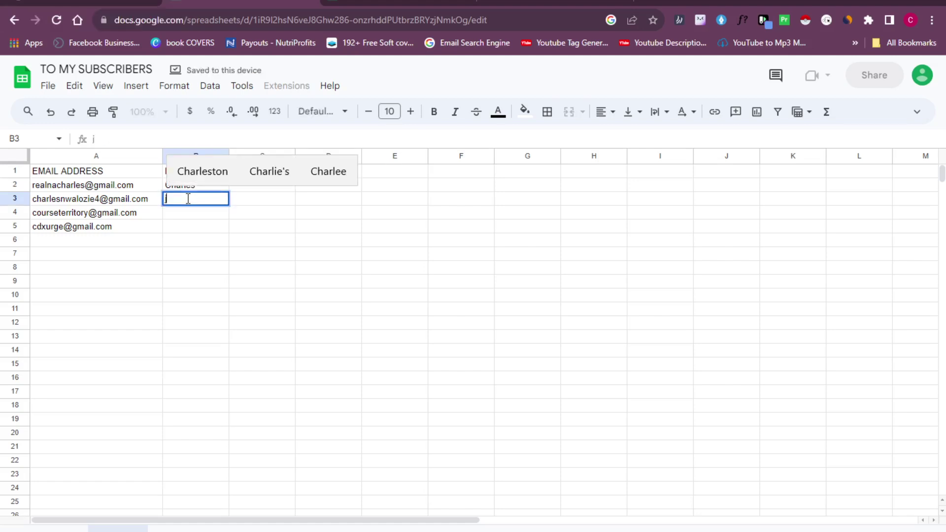
{"action": "type", "text": "John"}
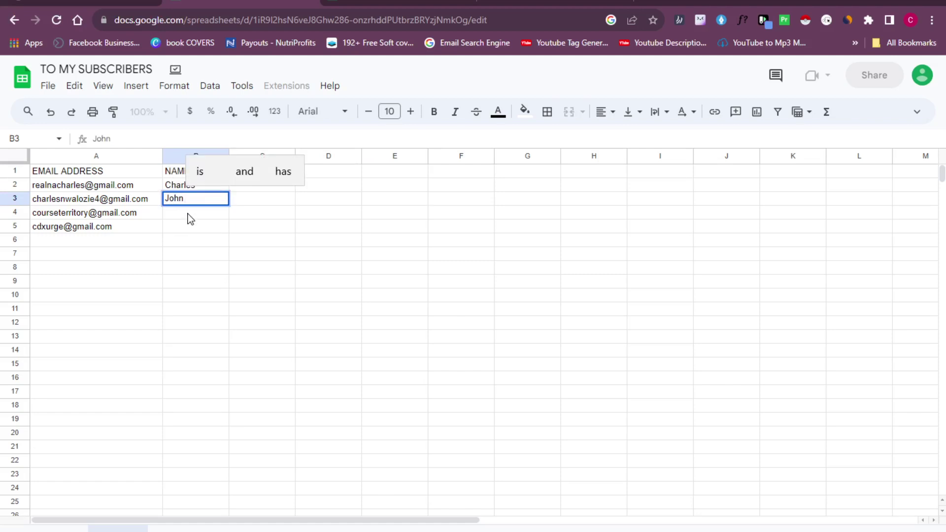
{"action": "key", "text": "Return"}
{"action": "type", "text": "Cals"}
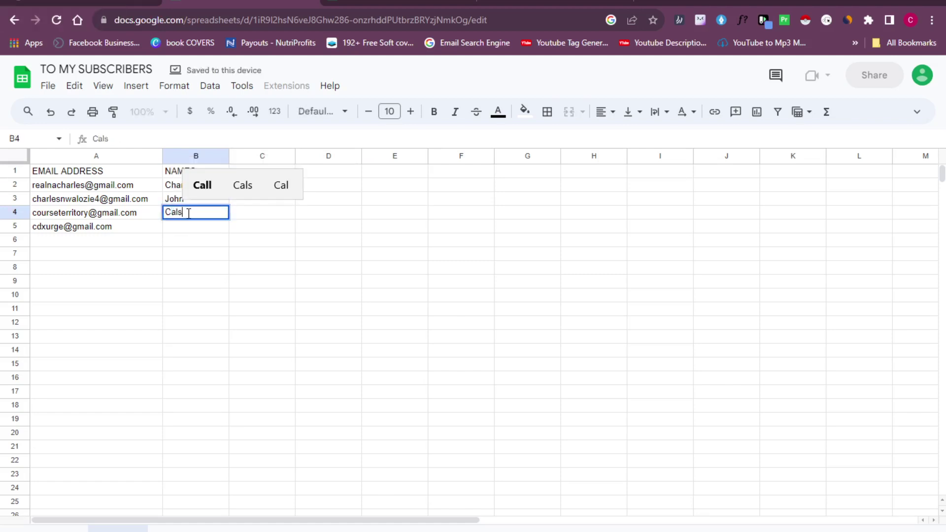
{"action": "key", "text": "BackSpace"}
{"action": "type", "text": "ista"}
{"action": "key", "text": "Return"}
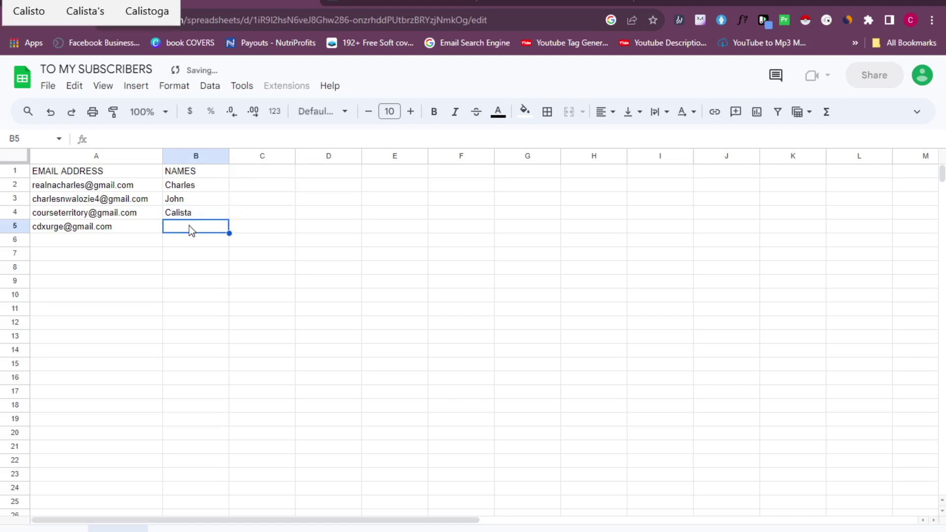
{"action": "type", "text": "Daniel"}
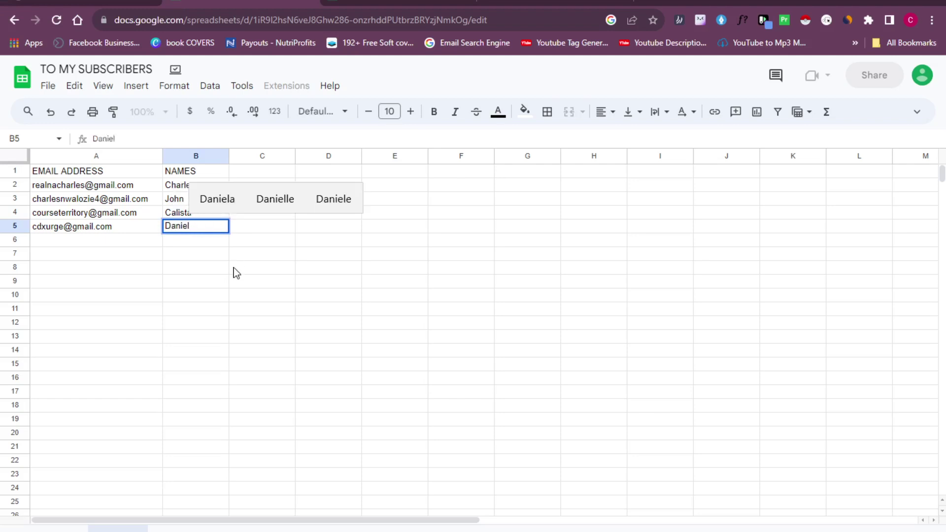
{"action": "left_click", "coordinate": [233, 268]}
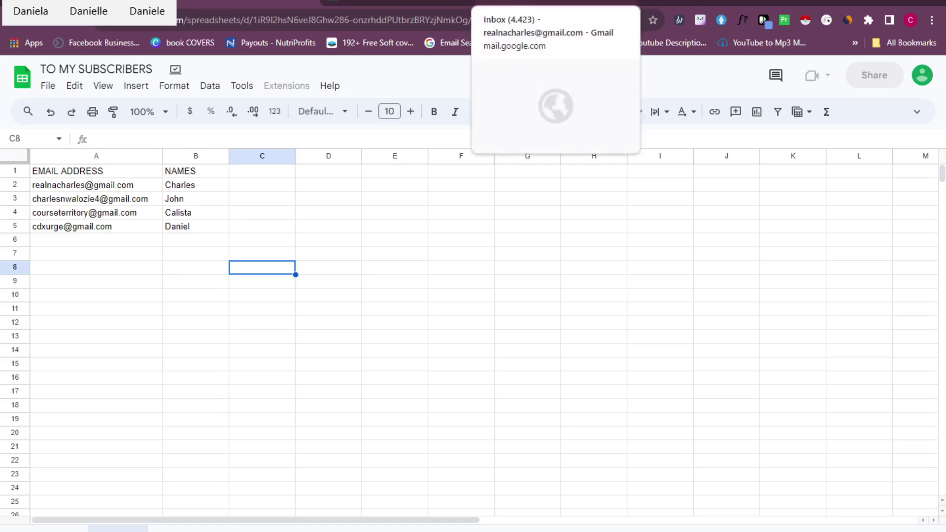
In a new Gmail message, set the subject to "[Final Notice] Still time to crack your course idea", copied from the untitled Notepad document.
{"action": "left_click", "coordinate": [528, 1]}
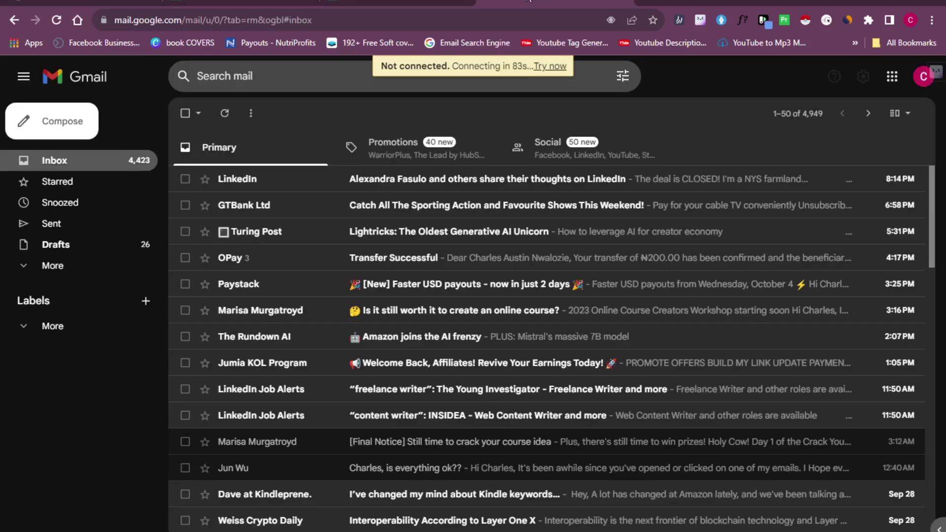
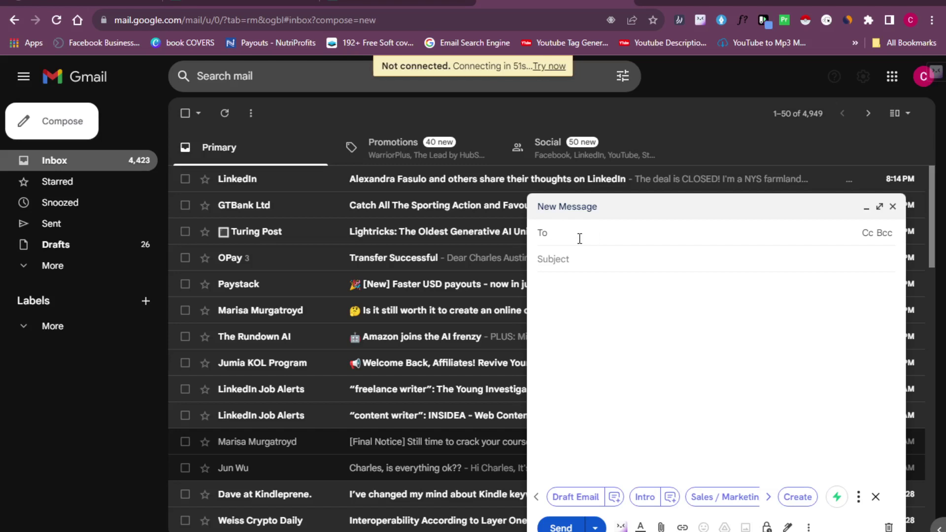
{"action": "left_click", "coordinate": [564, 263]}
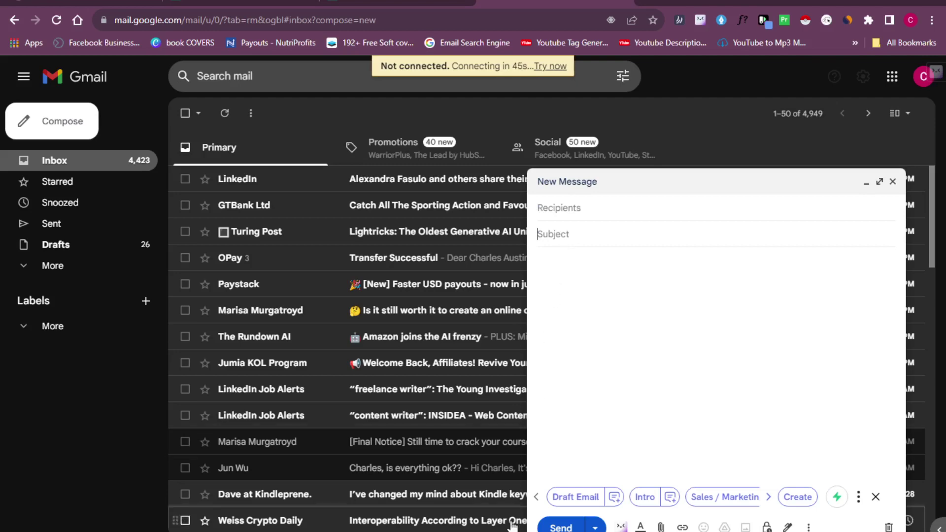
{"action": "mouse_move", "coordinate": [472, 530]}
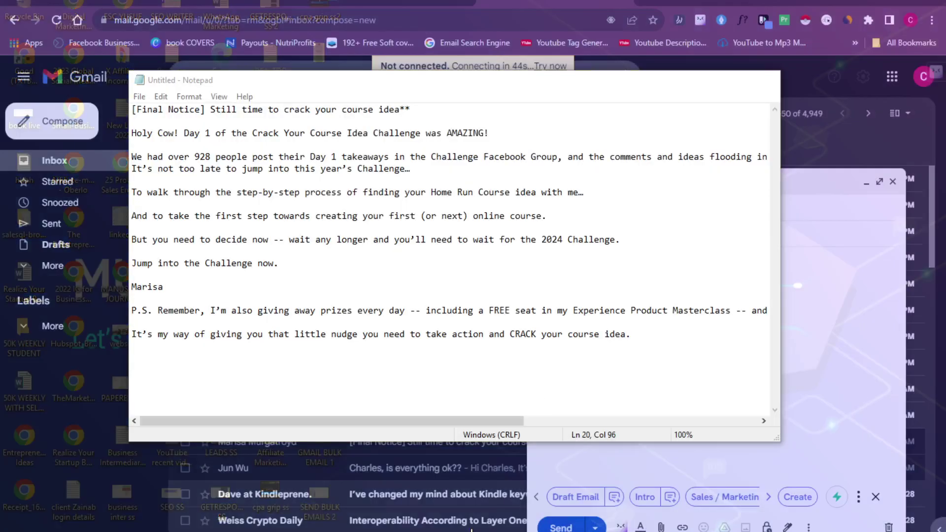
{"action": "left_click", "coordinate": [472, 529]}
{"action": "left_click_drag", "start_coordinate": [400, 111], "coordinate": [133, 111]}
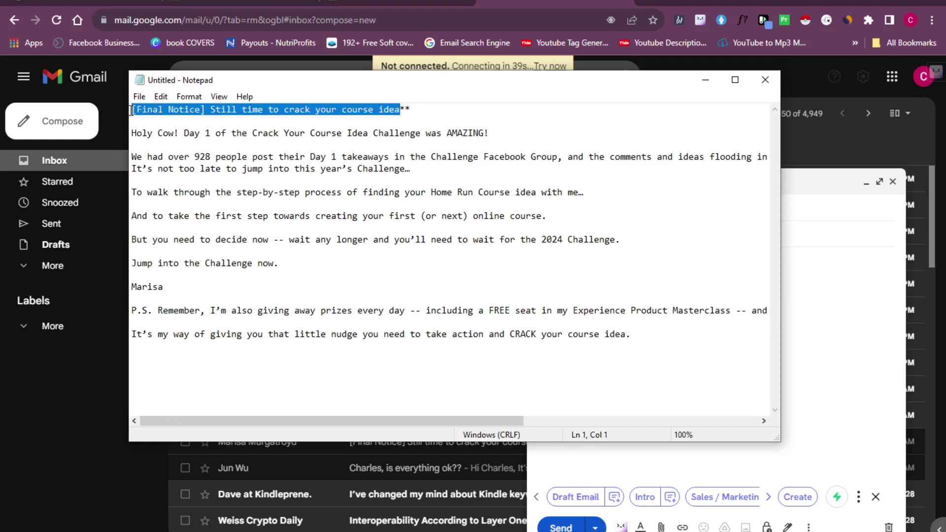
{"action": "right_click", "coordinate": [152, 110]}
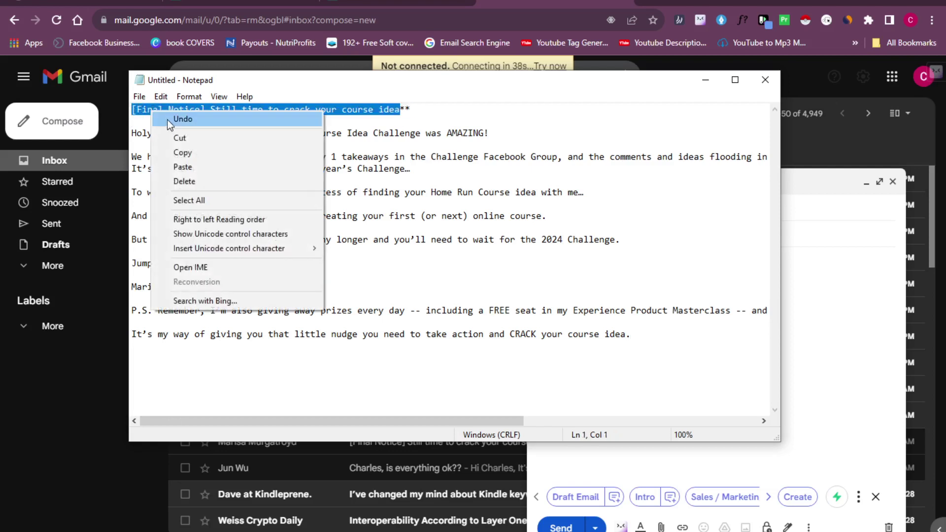
{"action": "left_click", "coordinate": [177, 157]}
{"action": "left_click", "coordinate": [799, 241]}
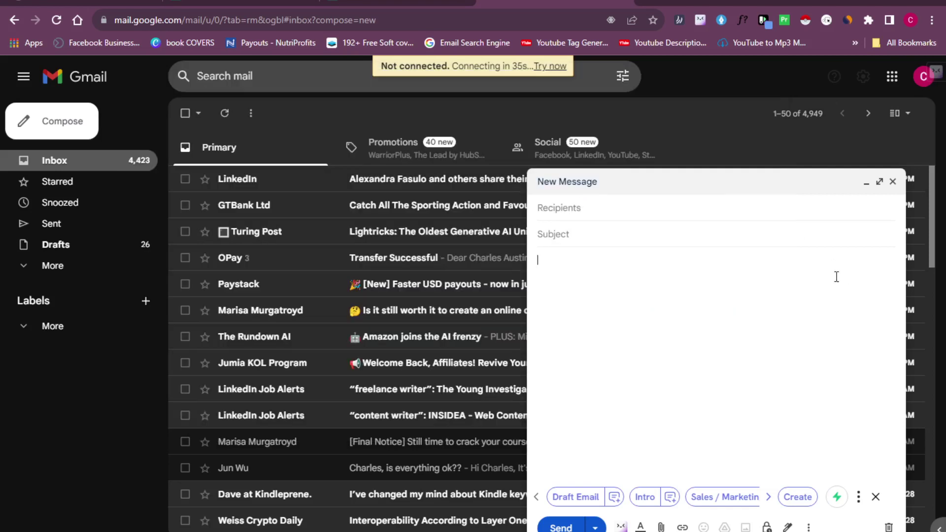
{"action": "left_click", "coordinate": [714, 245]}
{"action": "key", "text": "ctrl+v"}
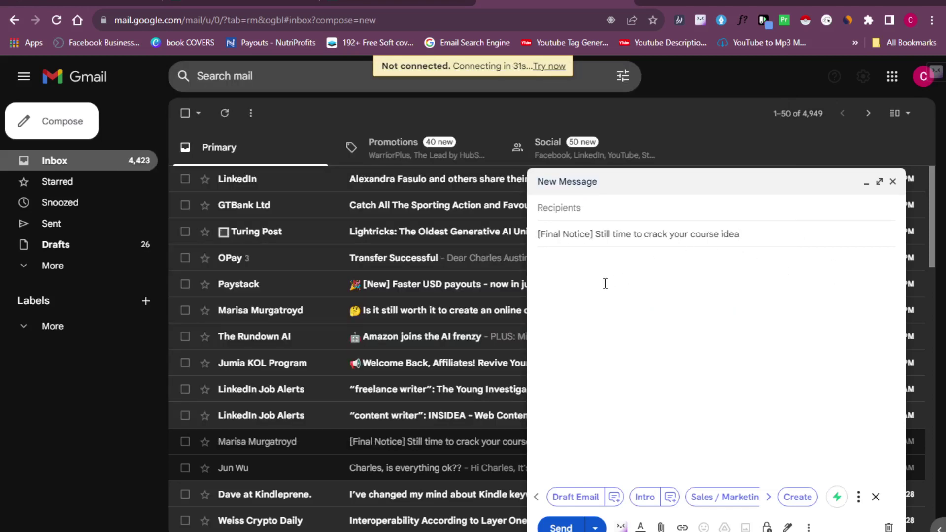
Copy the text from "Holy Cow!" to the end of the untitled Notepad document into the email body and close the draft.
{"action": "left_click", "coordinate": [562, 284]}
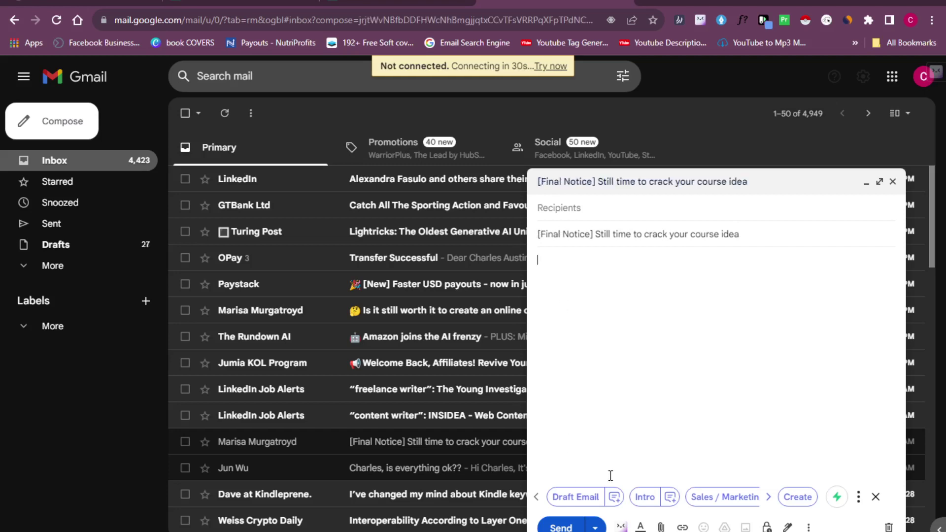
{"action": "mouse_move", "coordinate": [466, 530]}
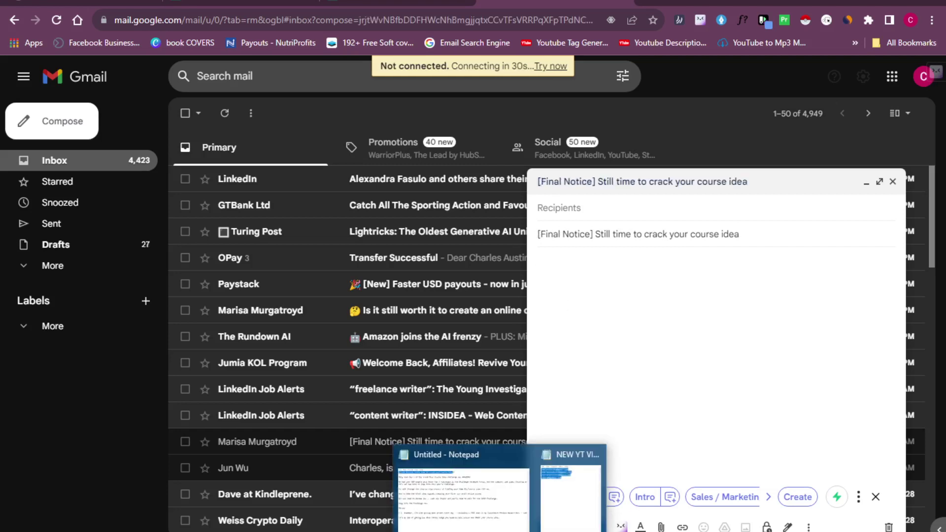
{"action": "left_click", "coordinate": [466, 486]}
{"action": "left_click_drag", "start_coordinate": [632, 334], "coordinate": [132, 133]}
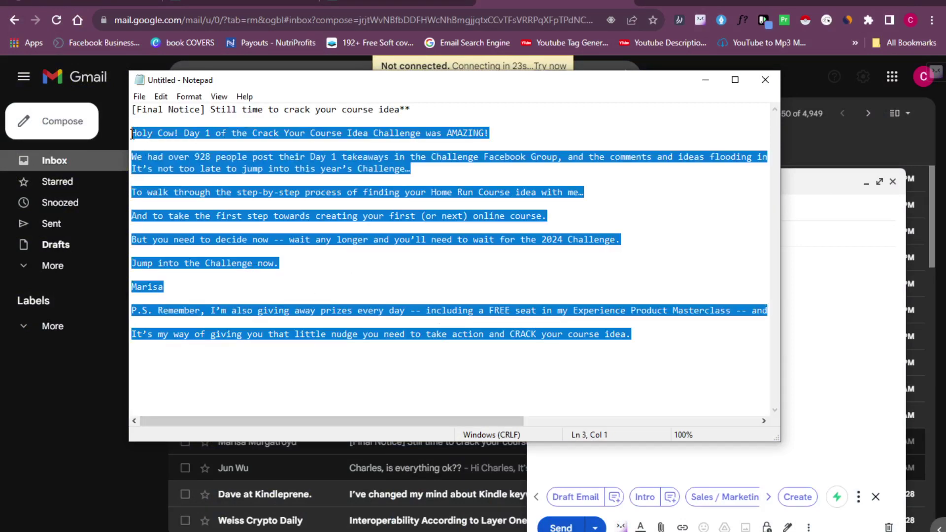
{"action": "right_click", "coordinate": [144, 134]}
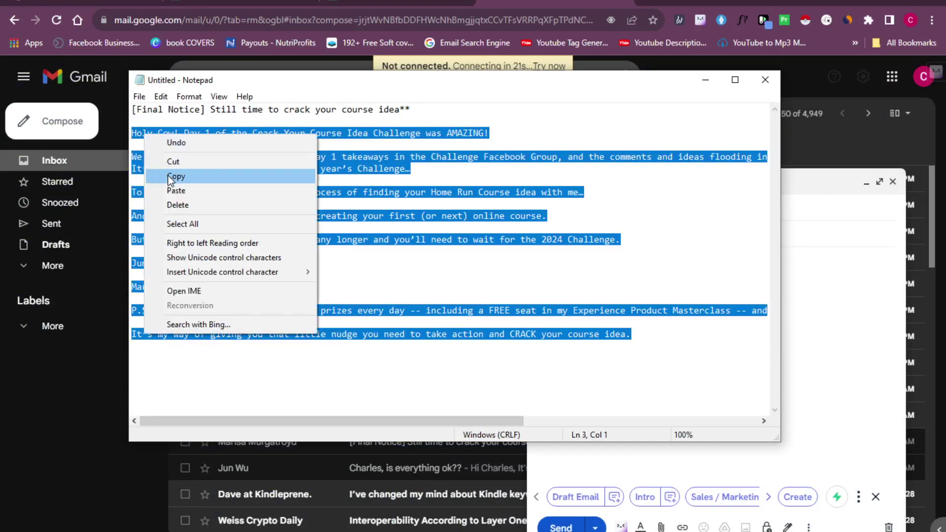
{"action": "left_click", "coordinate": [173, 175]}
{"action": "left_click", "coordinate": [820, 321]}
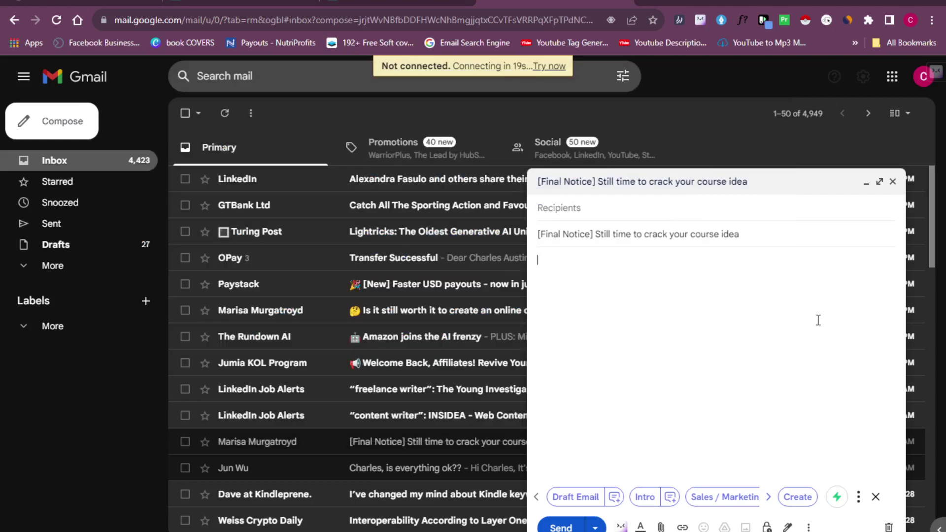
{"action": "key", "text": "ctrl+v"}
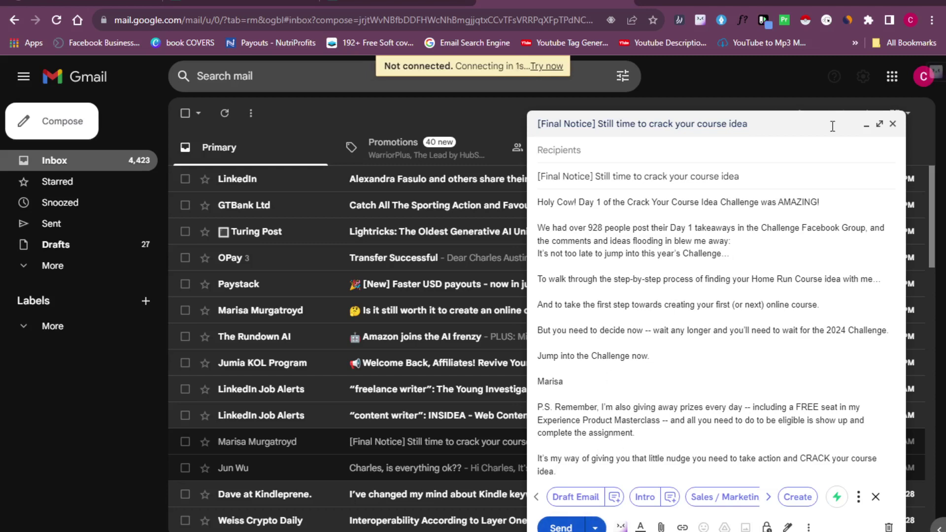
{"action": "left_click", "coordinate": [892, 124]}
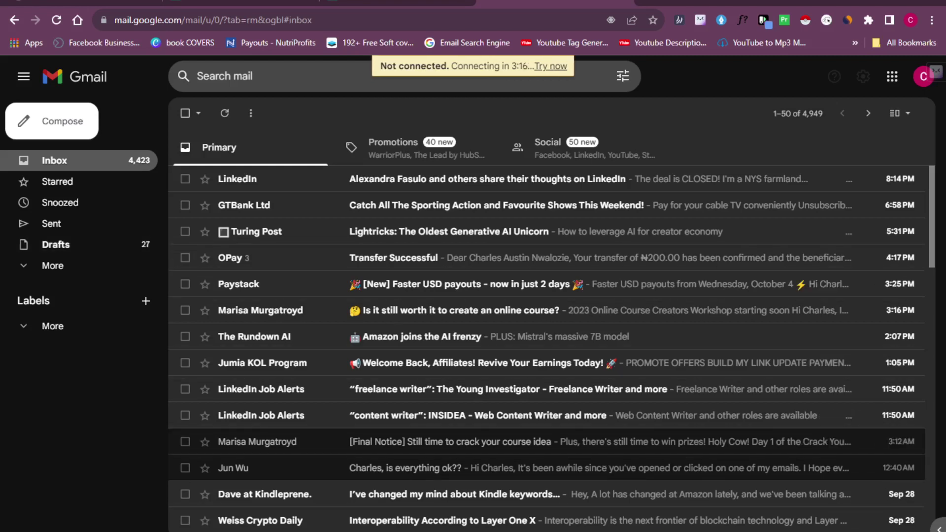
Switch to the existing To My Subscribers spreadsheet and open the Yet Another Mail Merge: Mail Merge for Gmail listing in the Google Workspace Marketplace.
{"action": "key", "text": "alt+Tab"}
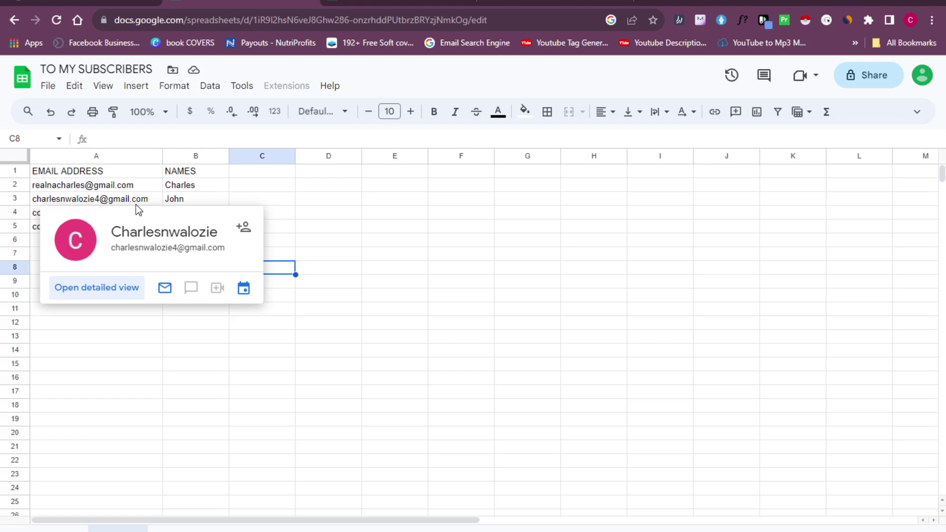
{"action": "key", "text": "alt+Tab"}
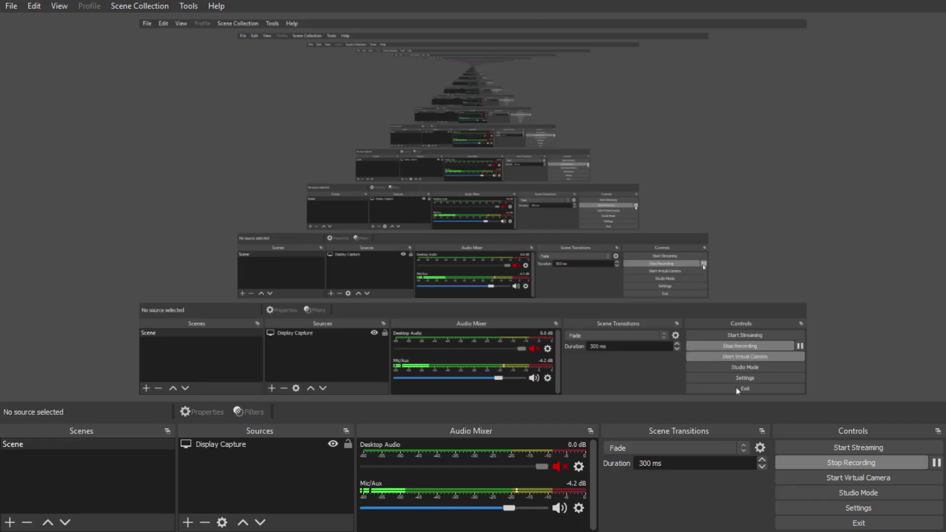
{"action": "key", "text": "alt+Tab"}
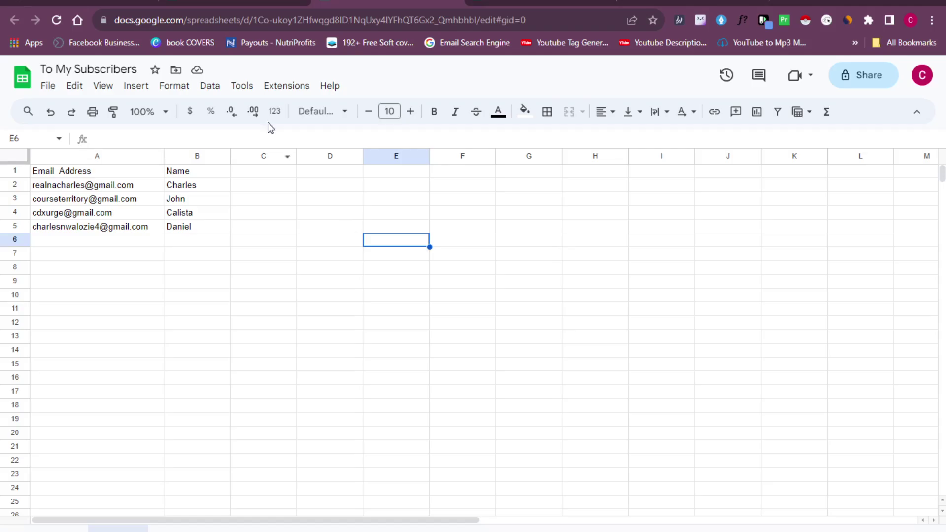
{"action": "left_click", "coordinate": [290, 87]}
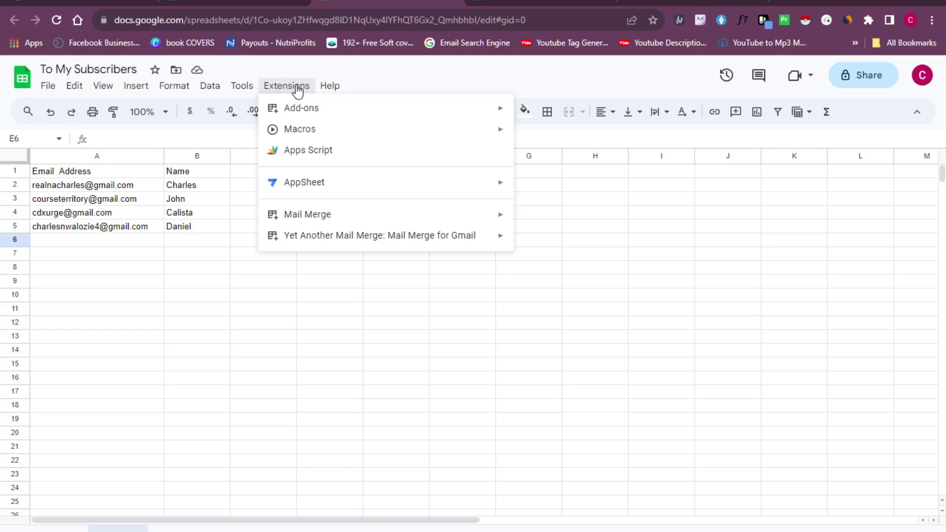
{"action": "mouse_move", "coordinate": [355, 117]}
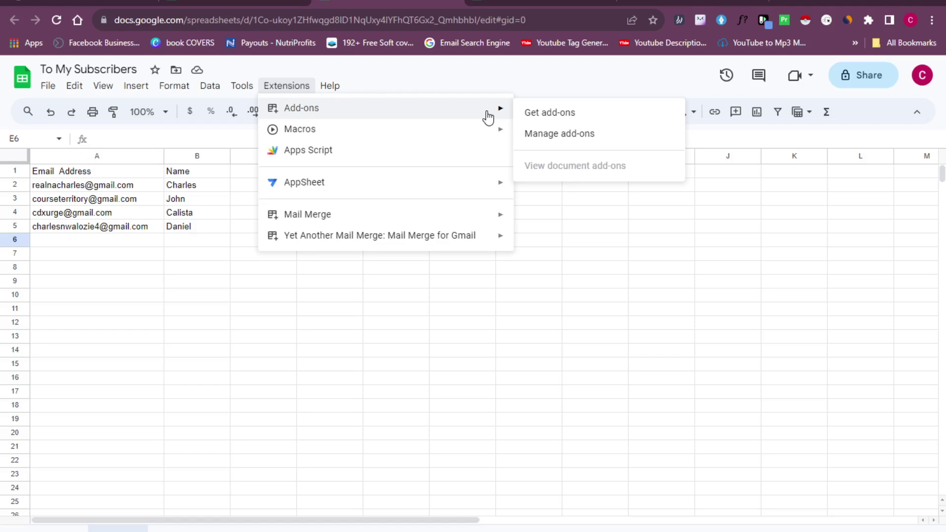
{"action": "left_click", "coordinate": [548, 114]}
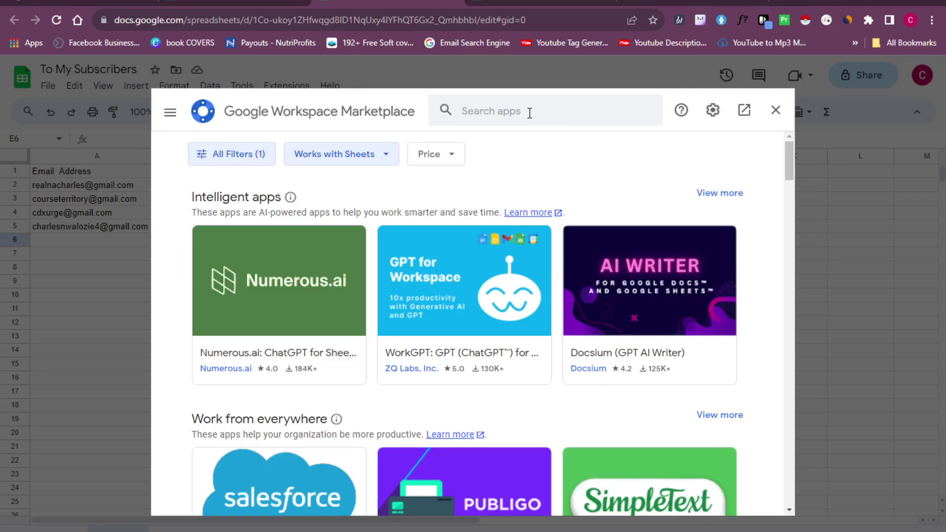
{"action": "left_click", "coordinate": [530, 113]}
{"action": "type", "text": "Yet"}
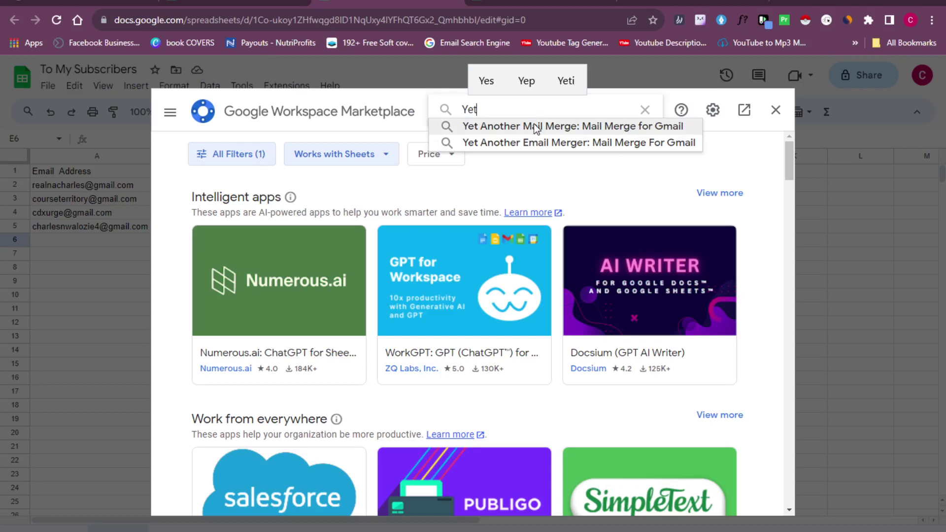
{"action": "left_click", "coordinate": [536, 127]}
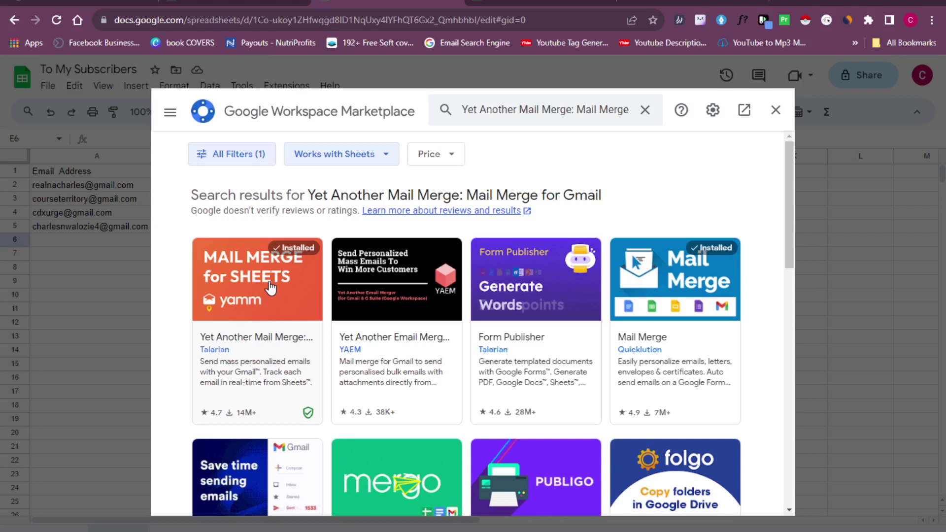
{"action": "left_click", "coordinate": [270, 288]}
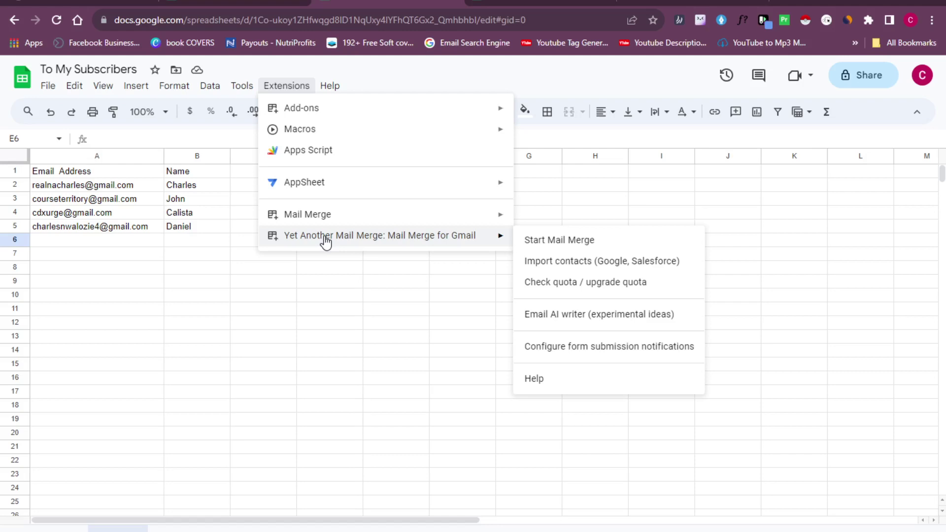
Start a mail merge with Yet Another Mail Merge and add RN to the end of the sender name.
{"action": "left_click", "coordinate": [559, 240]}
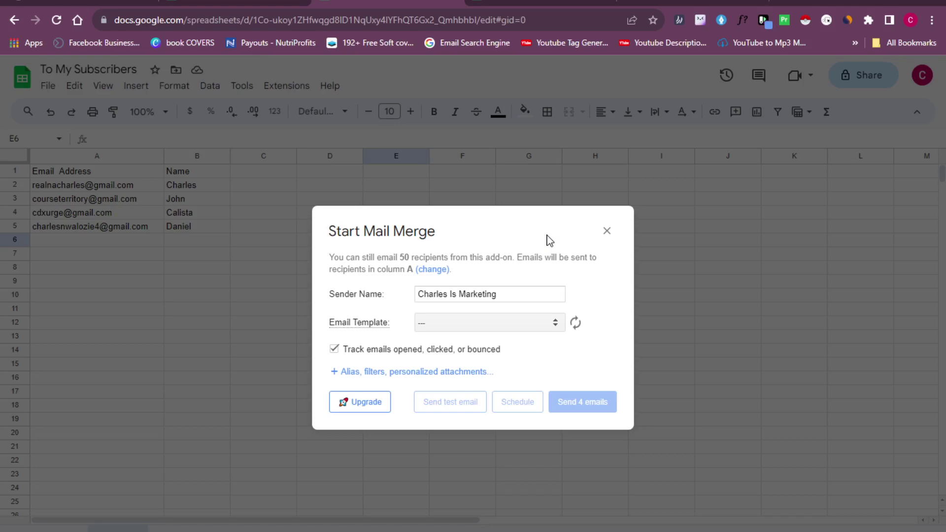
{"action": "left_click", "coordinate": [525, 299]}
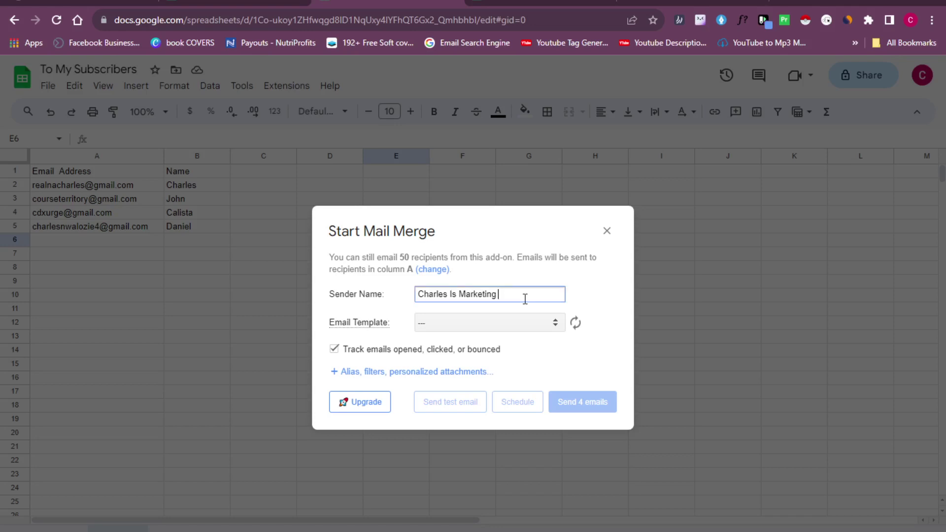
{"action": "key", "text": "ctrl+BackSpace"}
{"action": "type", "text": "M"}
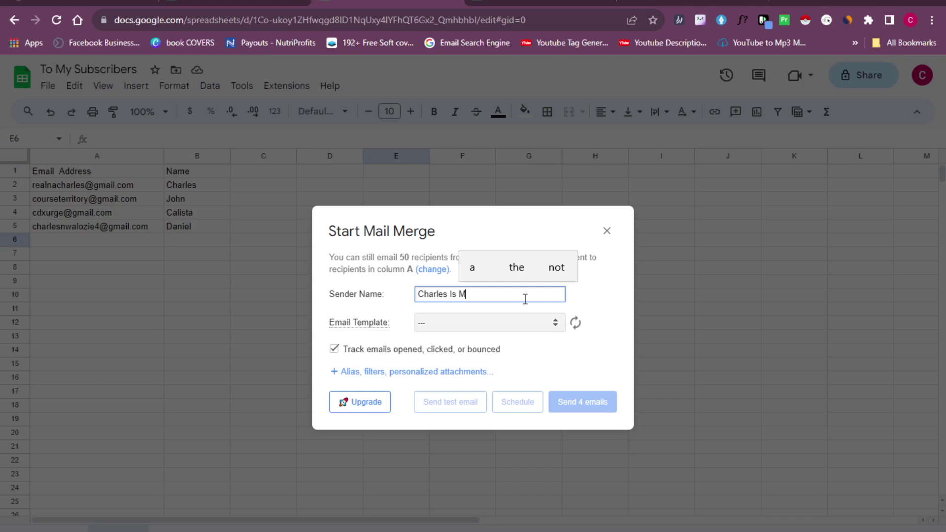
{"action": "type", "text": "arketing RN"}
Choose the "[Final Notice] Still time to crack your course idea" draft as the email template, send the 4 emails and close the dialog.
{"action": "left_click", "coordinate": [507, 323]}
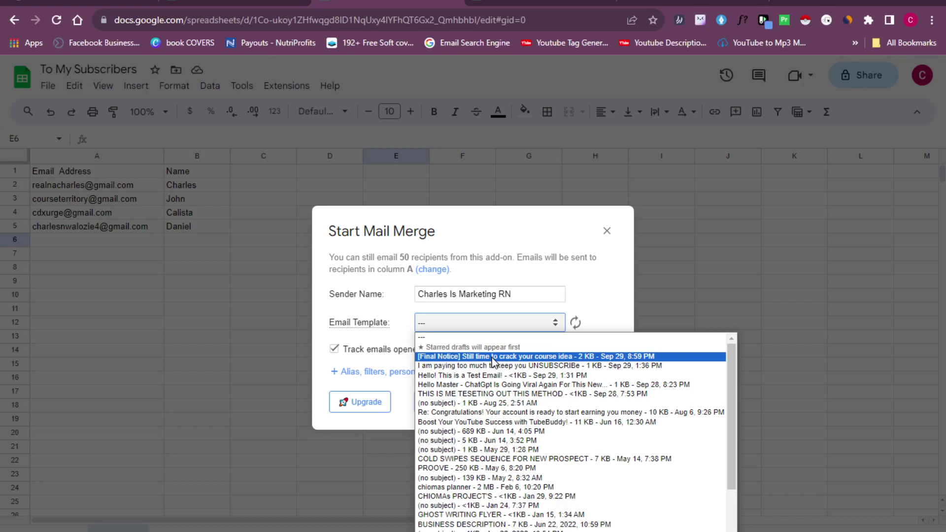
{"action": "left_click", "coordinate": [493, 357]}
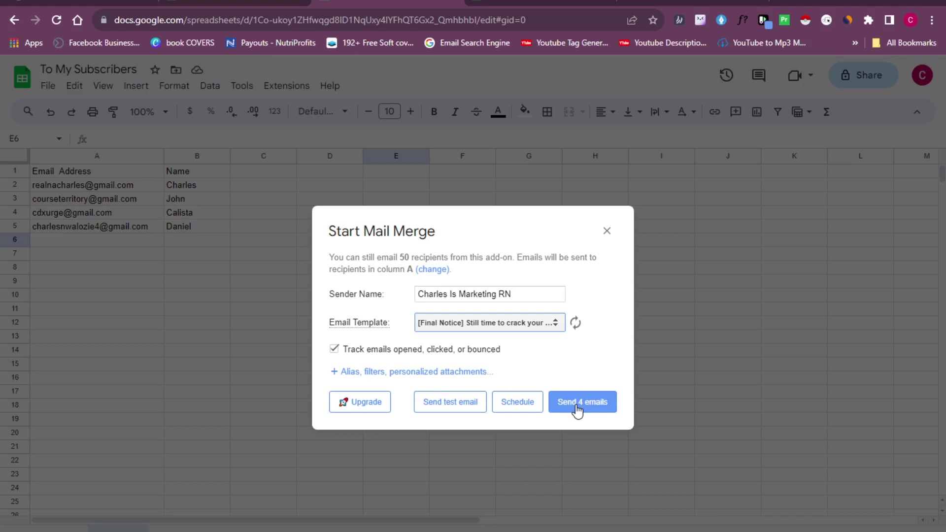
{"action": "left_click", "coordinate": [578, 409]}
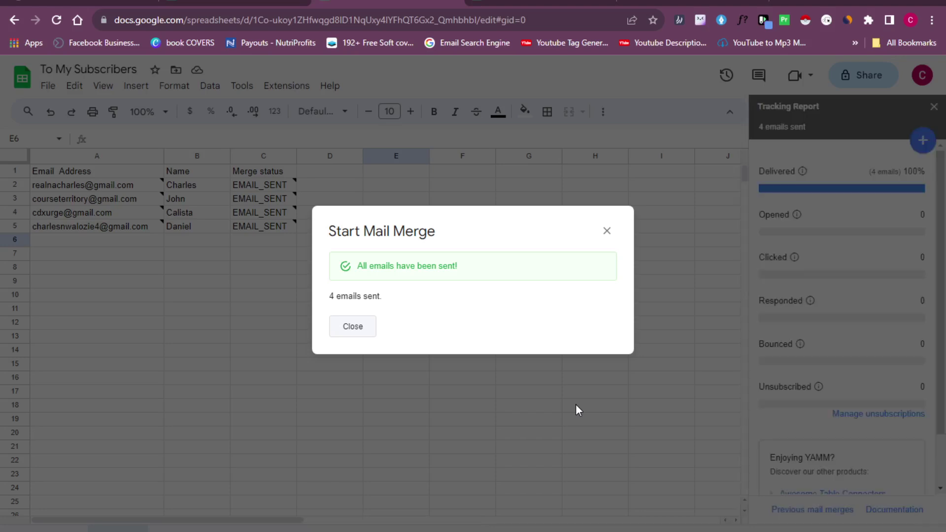
{"action": "left_click", "coordinate": [601, 234]}
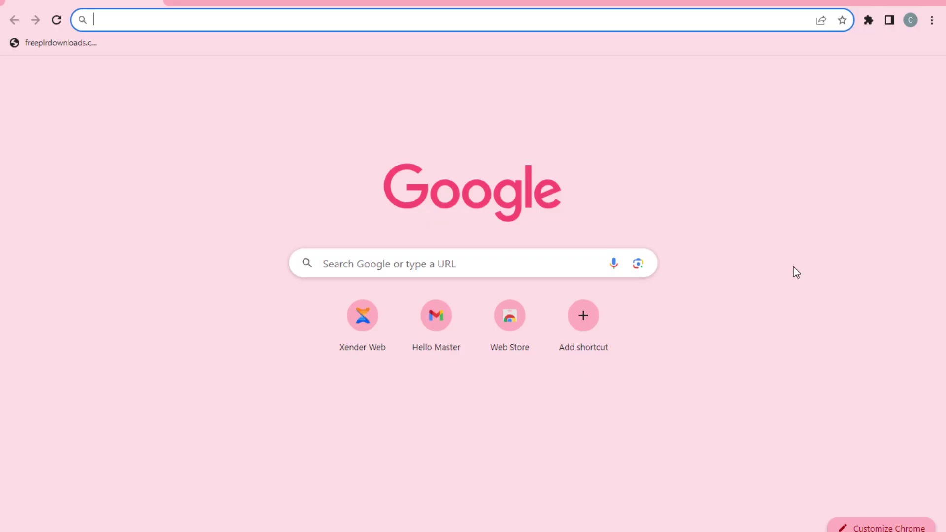
Switch to the other Chrome profile's blank tab and look up GMAIL.
{"action": "type", "text": "GM"}
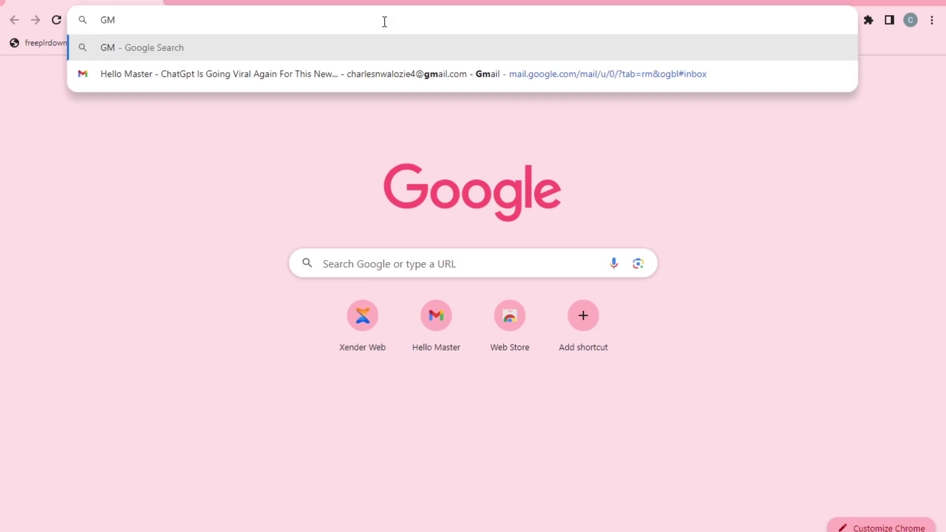
{"action": "type", "text": "AIL"}
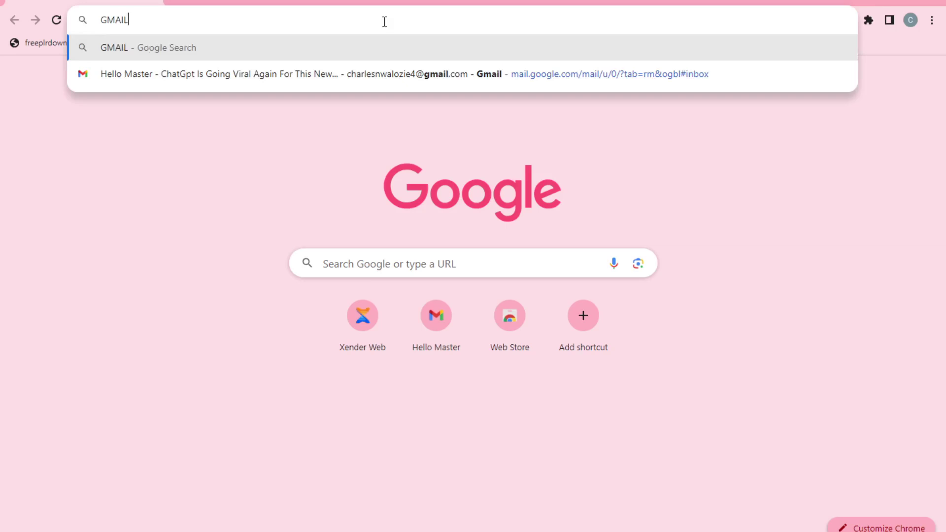